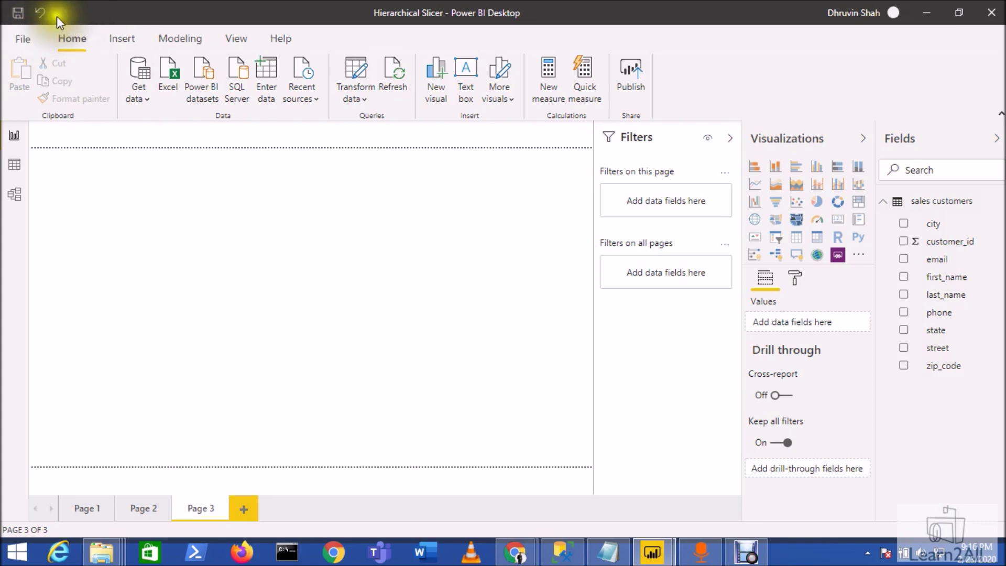
pyautogui.click(42, 8)
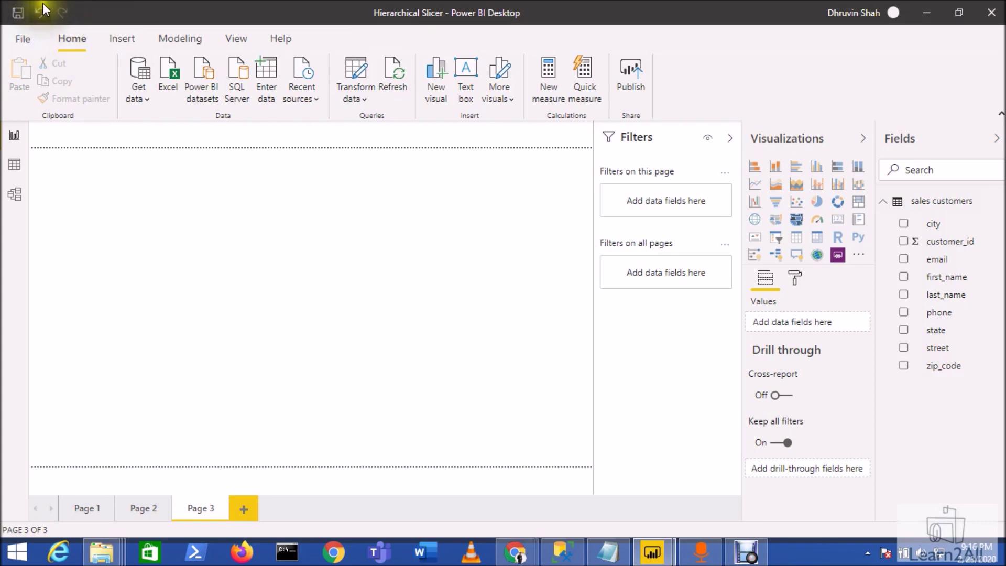
pyautogui.click(890, 14)
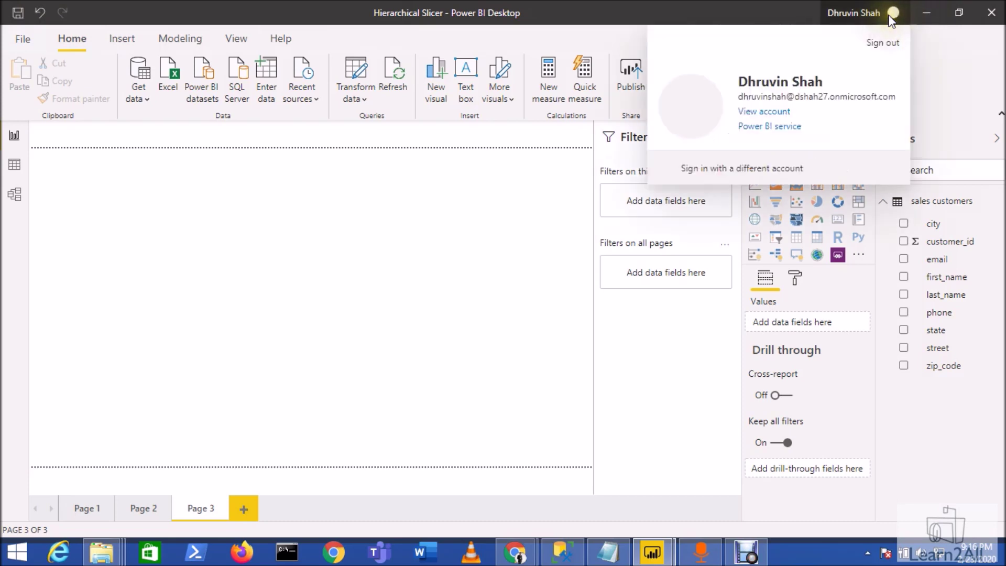
pyautogui.click(891, 15)
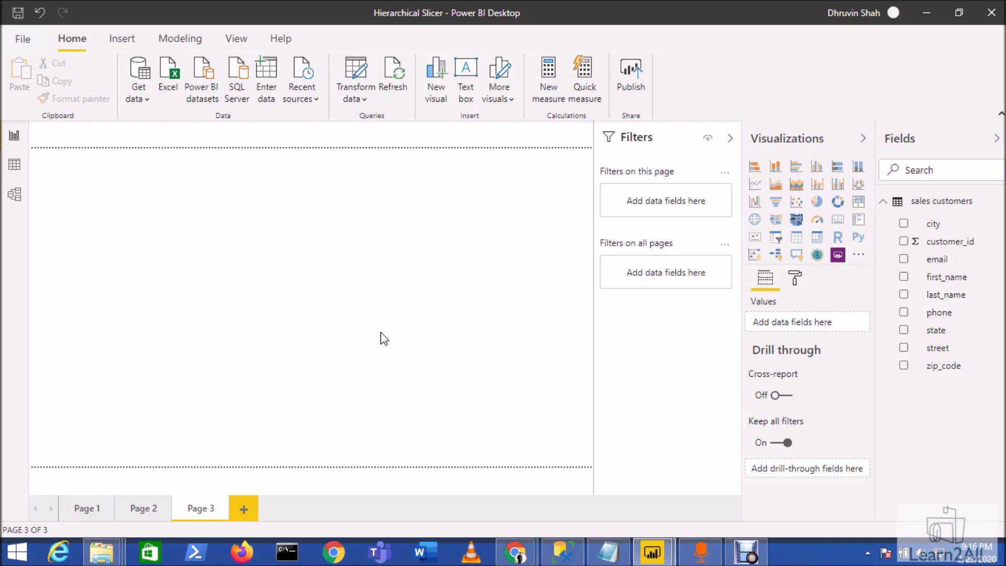
# Step: Insert an empty text box on Page 3 of the report
pyautogui.press('alt')
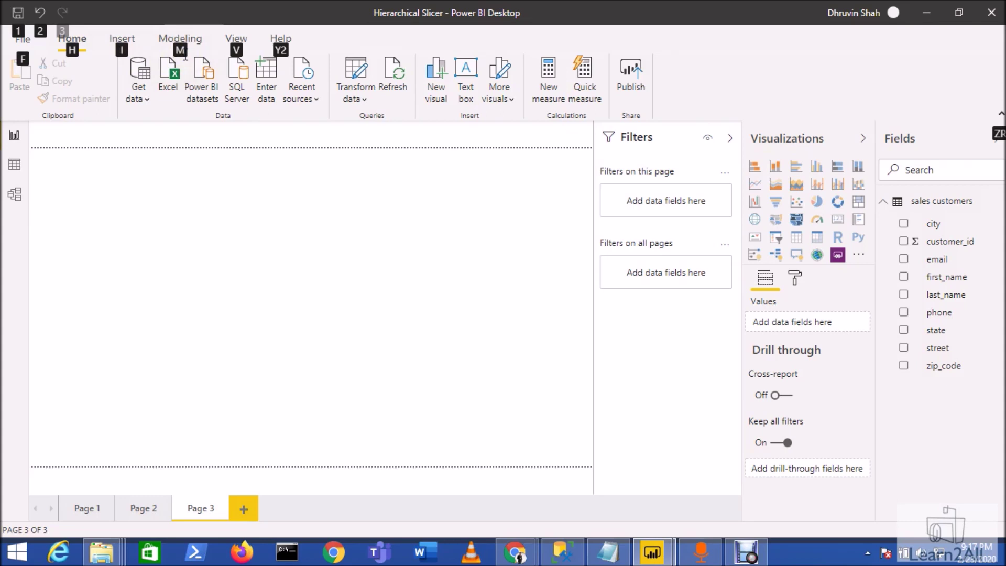
pyautogui.press('m')
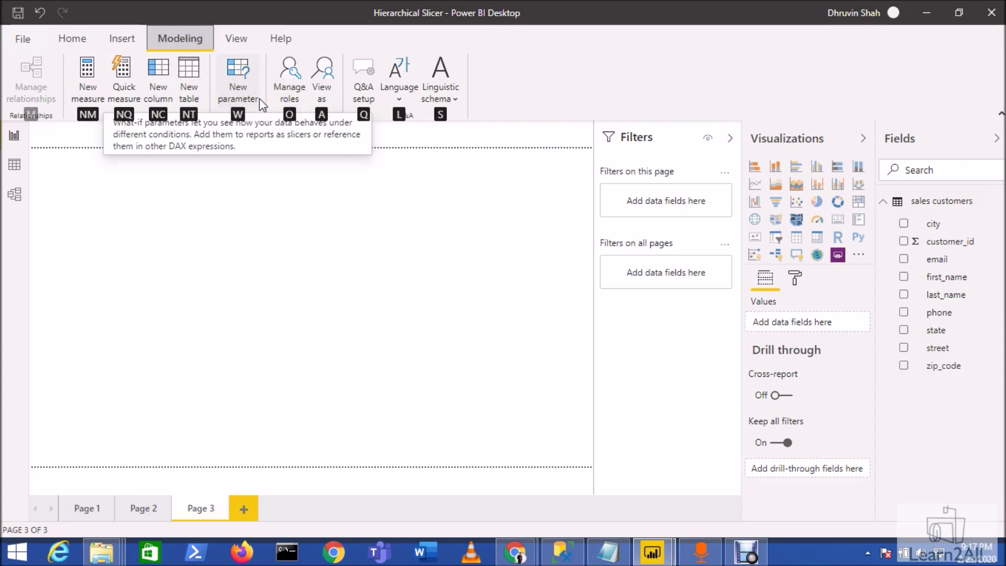
pyautogui.press('Escape')
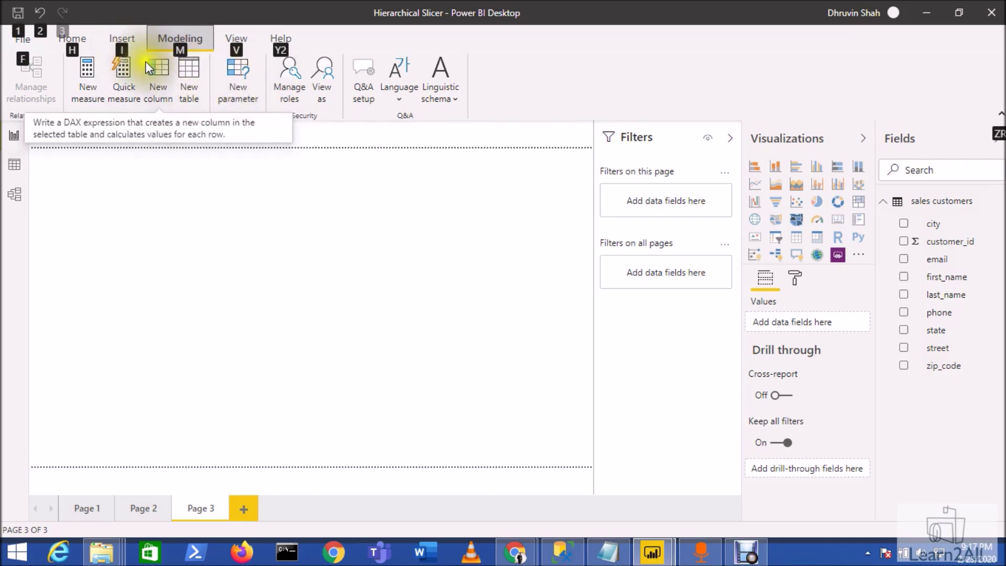
pyautogui.press('i')
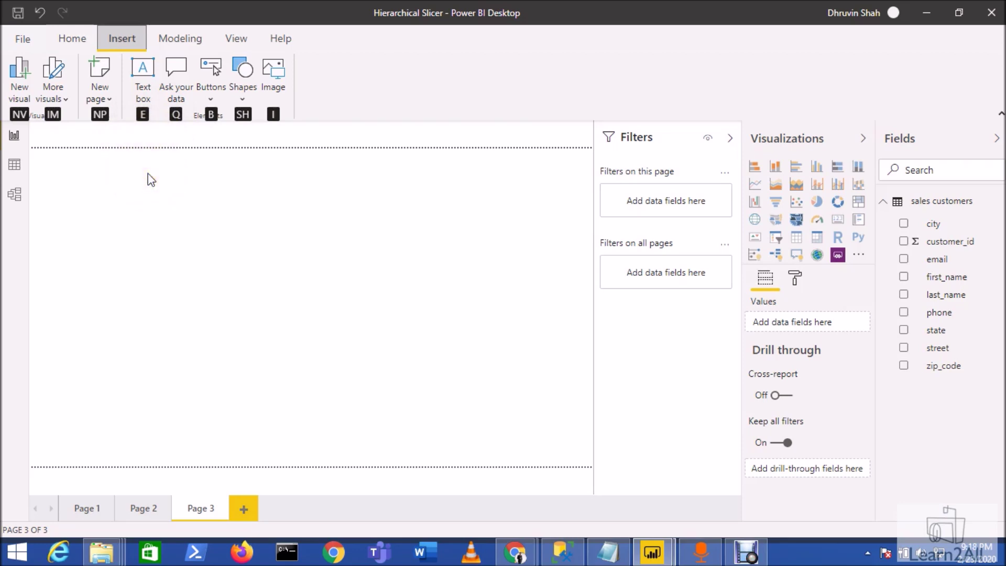
pyautogui.press('e')
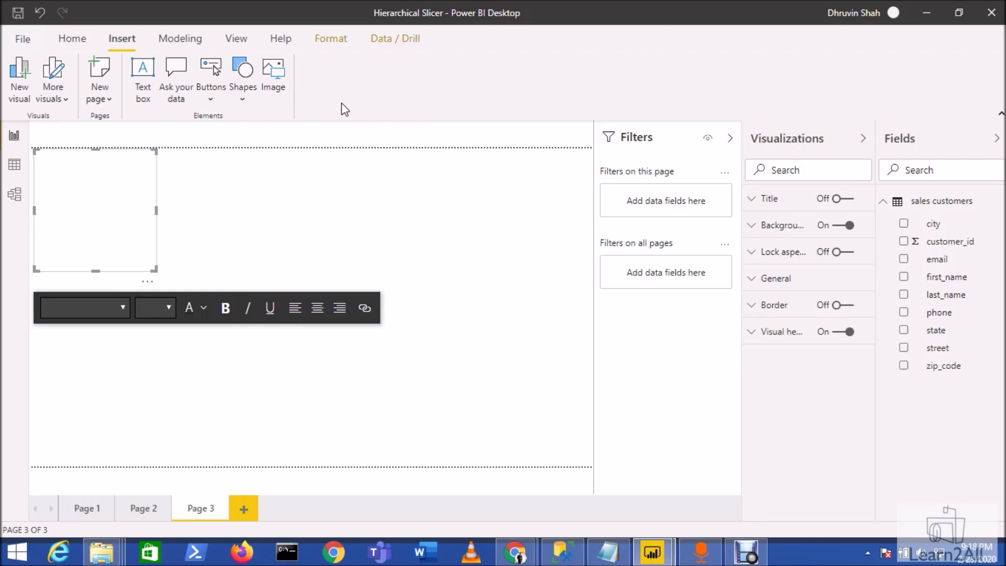
# Step: Show the Bookmarks pane beside the report canvas
pyautogui.press('alt')
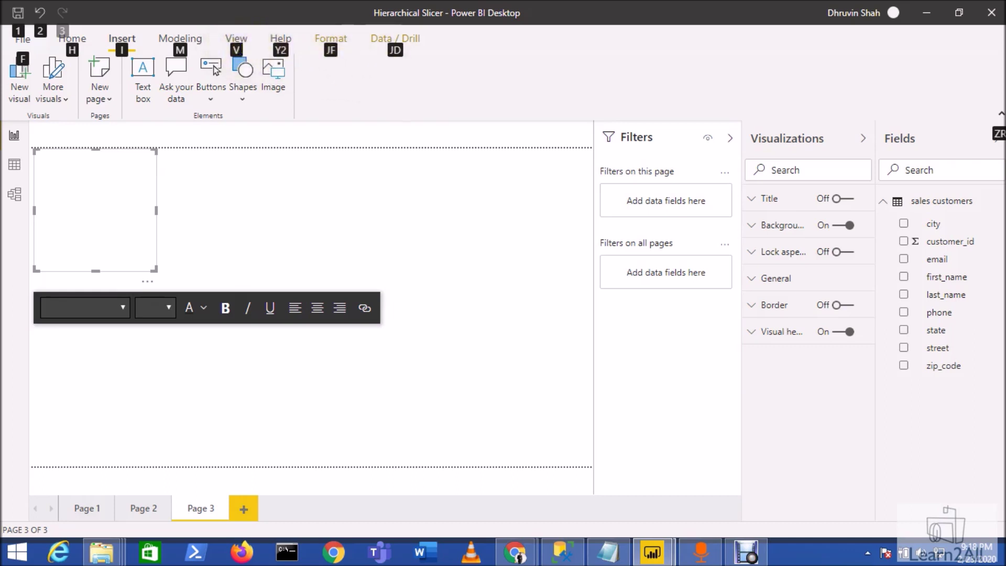
pyautogui.press('v')
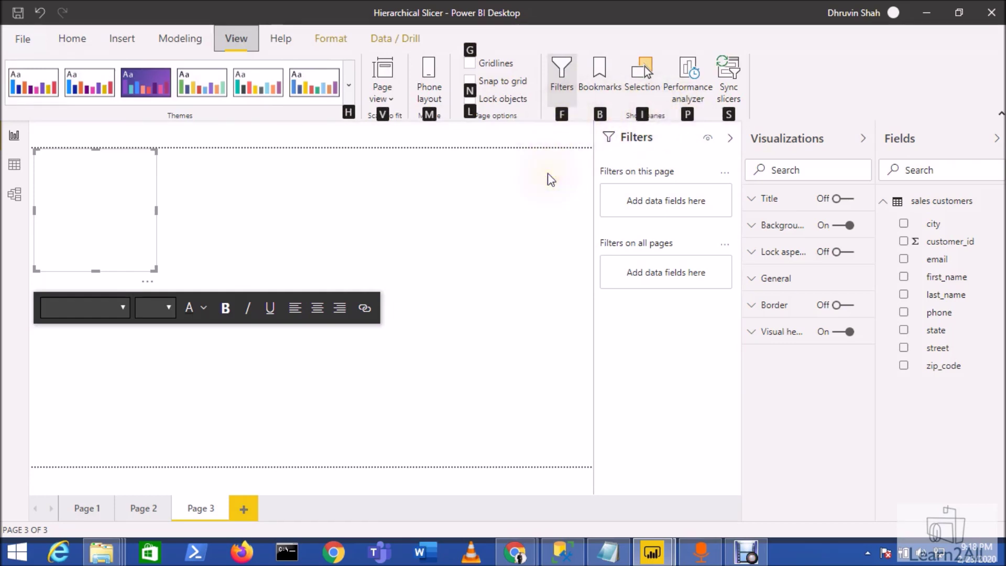
pyautogui.press('b')
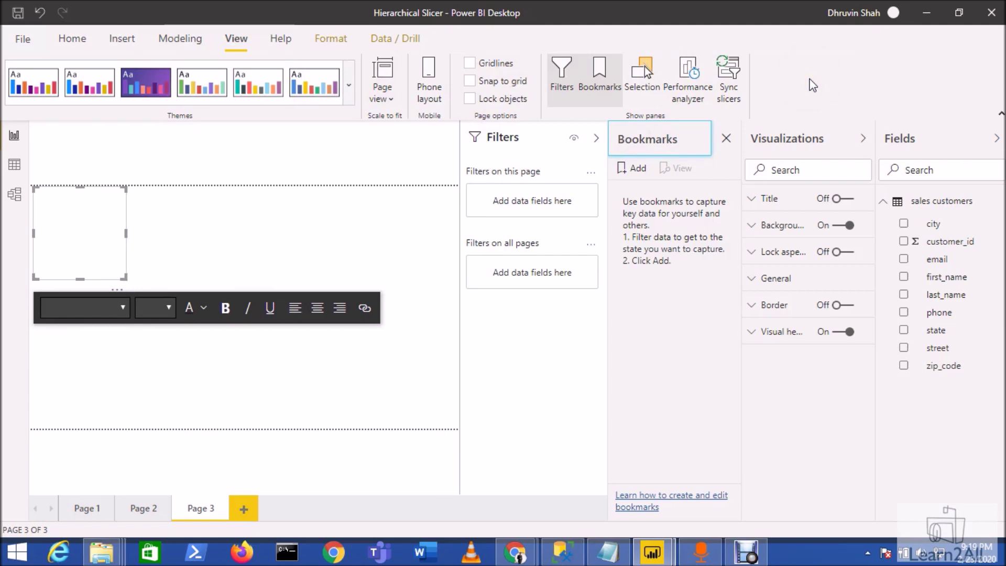
# Step: Look through the Insert, View, Help and Format command sets and return to the Insert commands
pyautogui.press('alt')
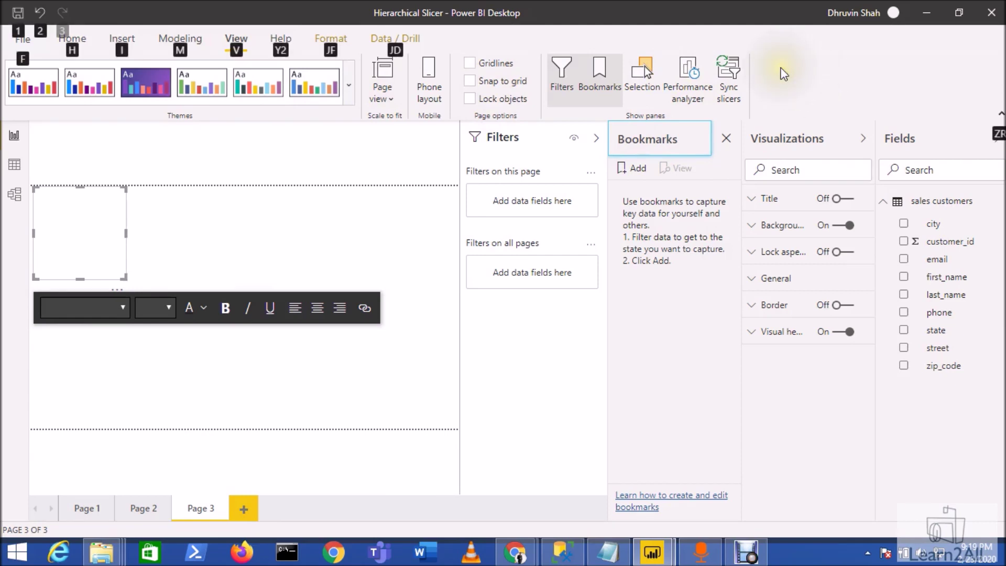
pyautogui.press('i')
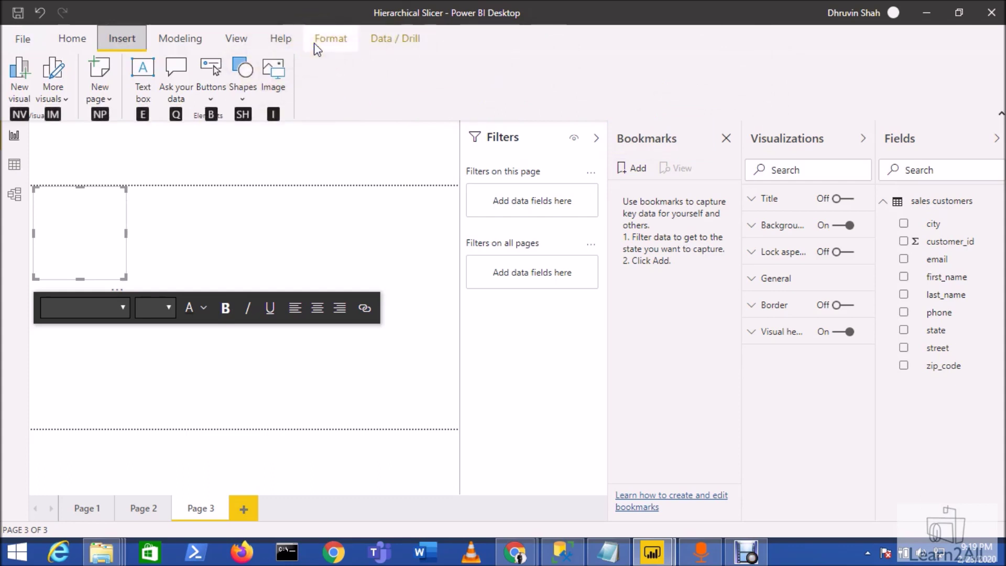
pyautogui.press('Right')
pyautogui.press('Right')
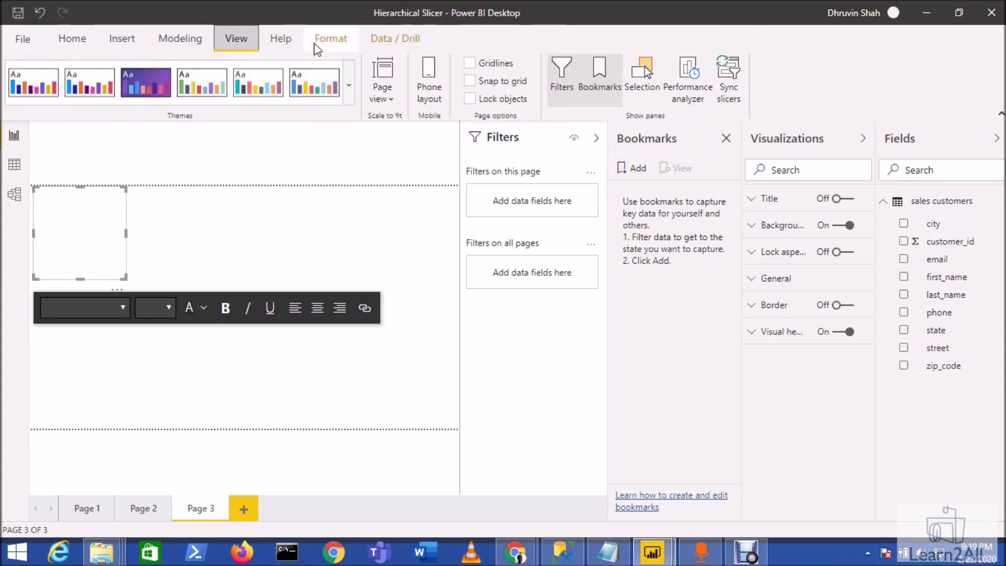
pyautogui.press('Right')
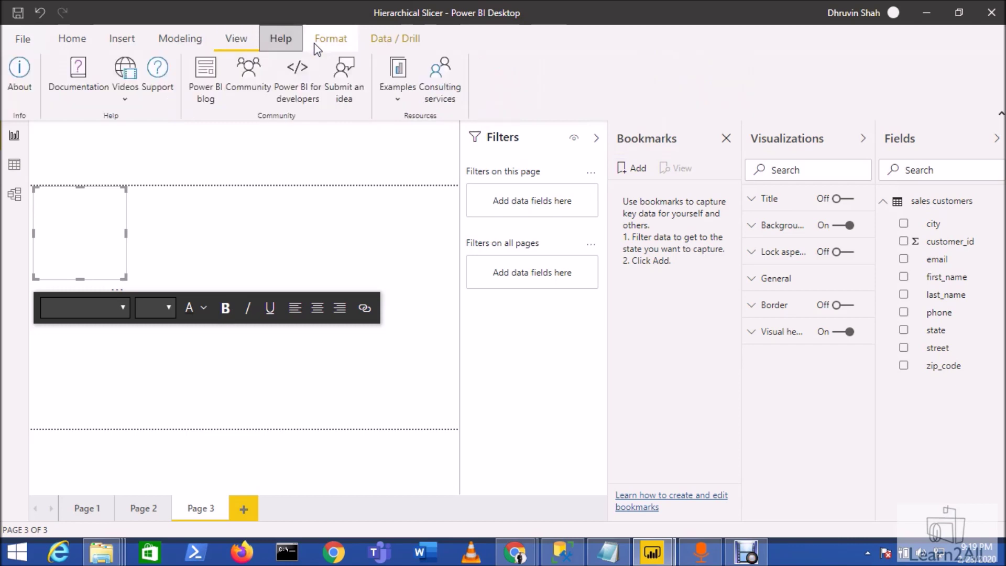
pyautogui.press('Right')
pyautogui.click(317, 49)
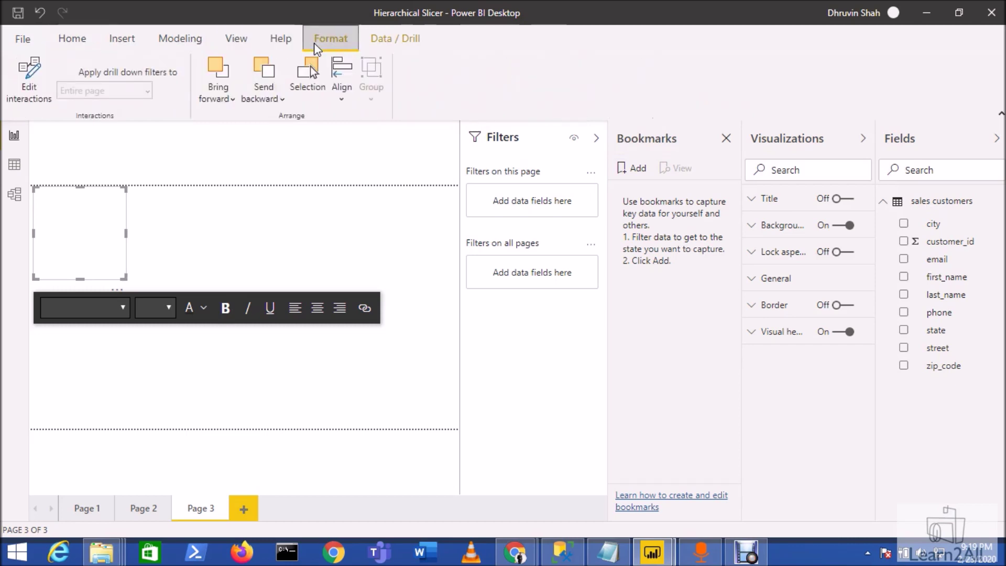
pyautogui.scroll(1, 317, 48)
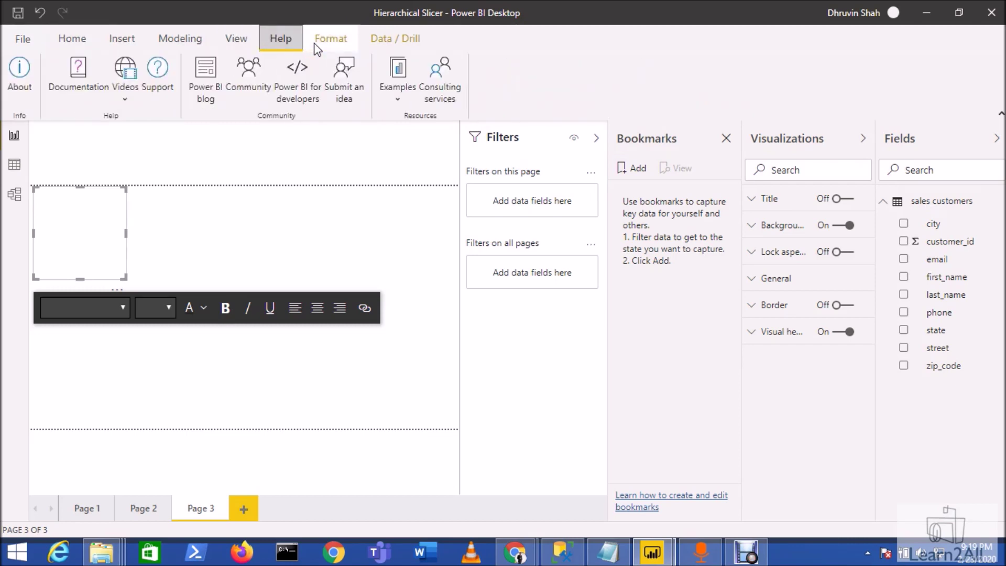
pyautogui.scroll(3, 317, 49)
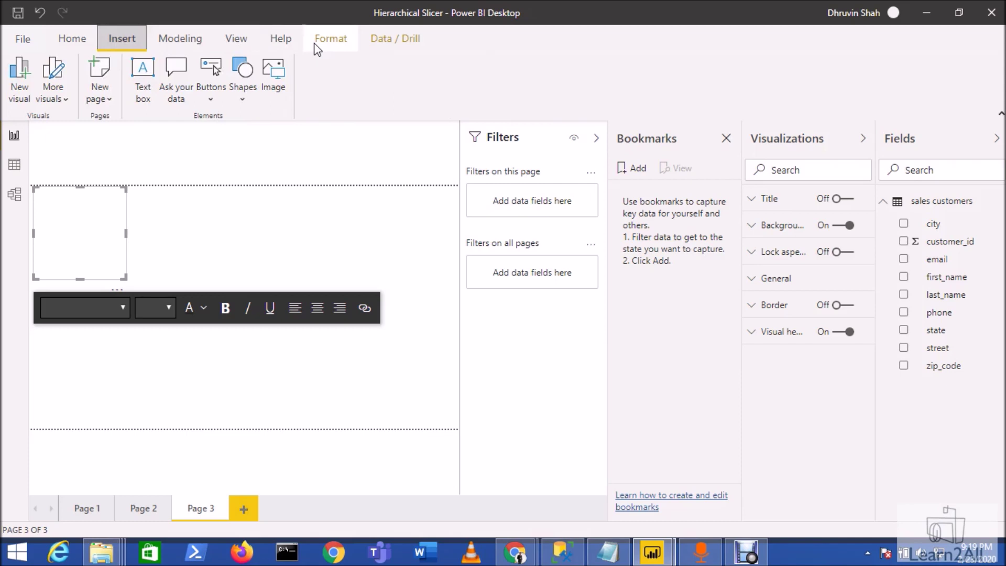
# Step: Move the focus through the Insert commands from New visual past Buttons, and back beyond the start of the set
pyautogui.press('Tab')
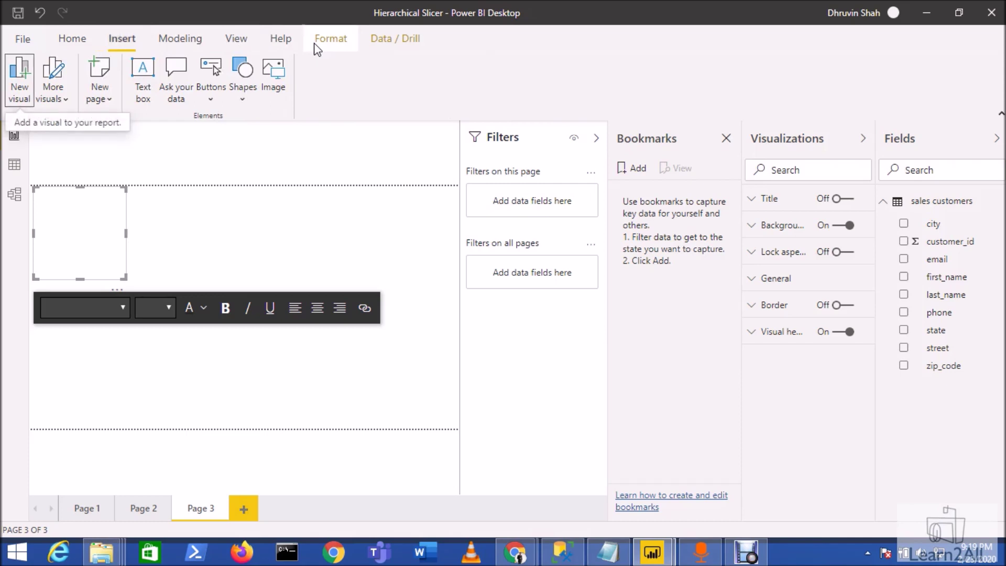
pyautogui.press('Tab')
pyautogui.press('Tab')
pyautogui.press('Tab')
pyautogui.press('Tab')
pyautogui.press('Tab')
pyautogui.press('Tab')
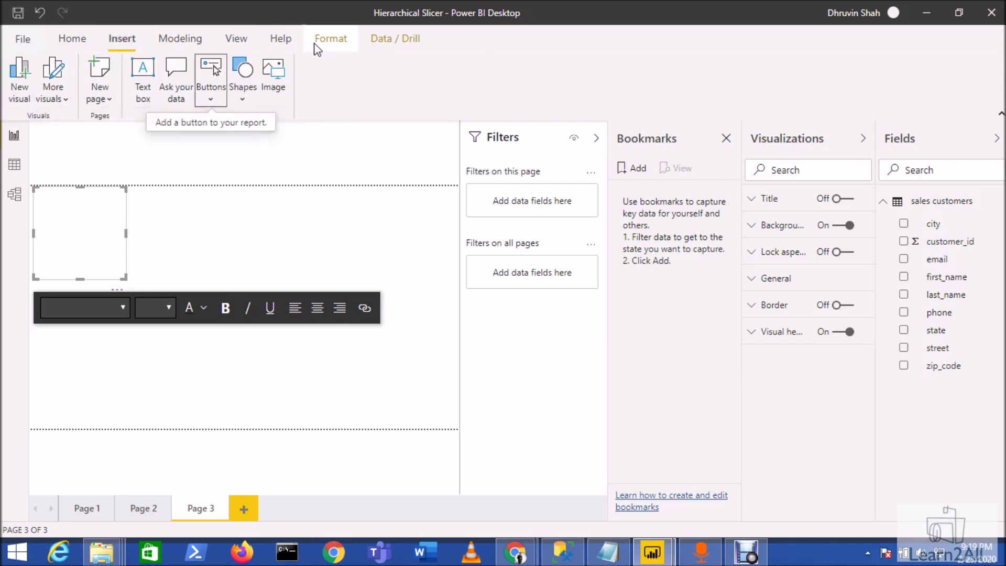
pyautogui.press('Tab')
pyautogui.hotkey('shift', 'Tab')
pyautogui.hotkey('shift', 'Tab')
pyautogui.hotkey('shift', 'Tab')
pyautogui.hotkey('shift', 'Tab')
pyautogui.hotkey('shift', 'Tab')
pyautogui.hotkey('shift', 'Tab')
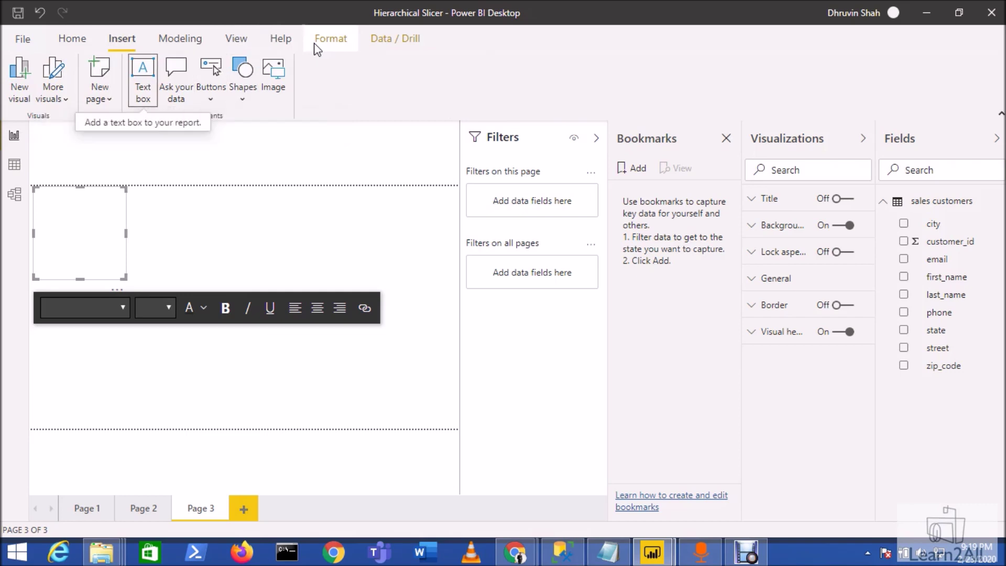
pyautogui.hotkey('shift', 'Tab')
pyautogui.hotkey('shift', 'Tab')
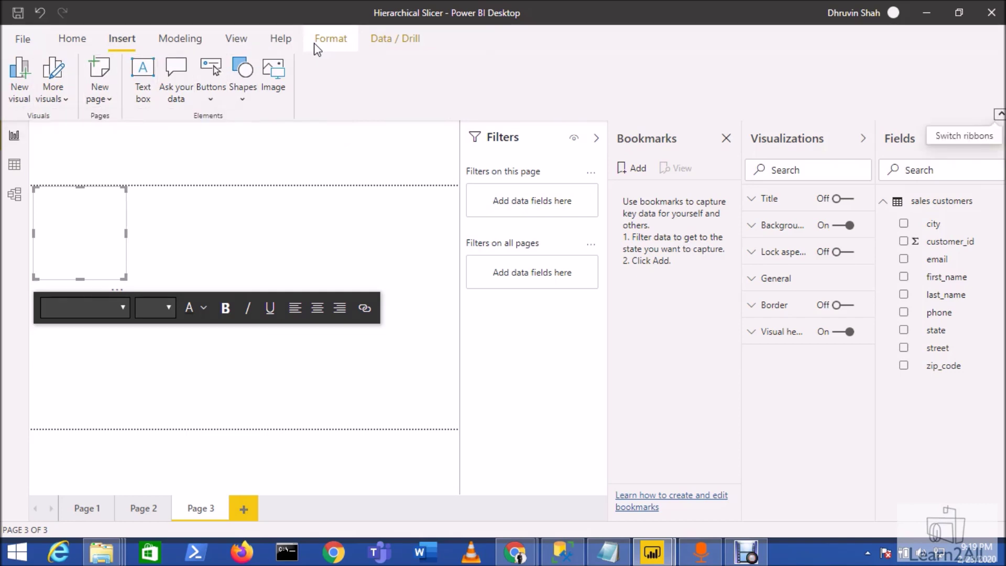